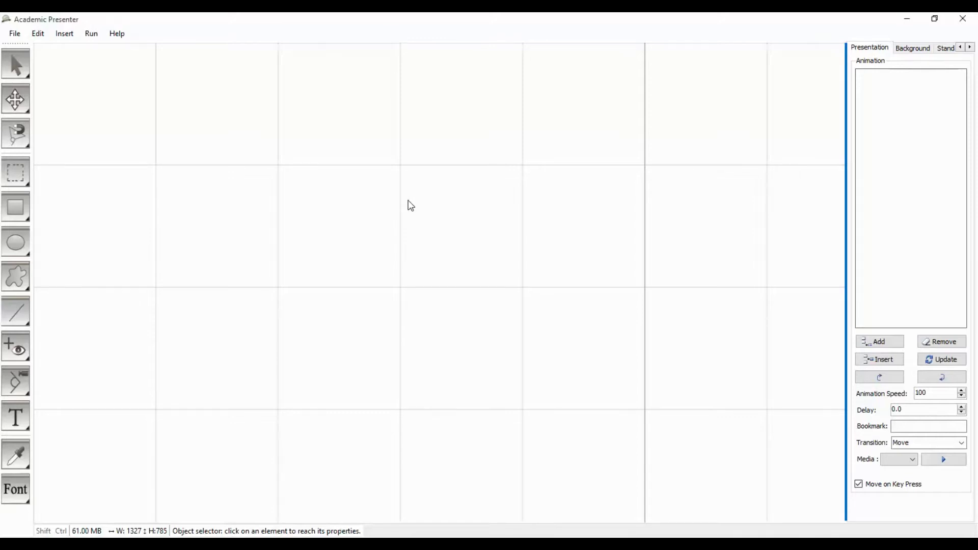
- Draw two filled squares, upper middle and lower right, plus a filled circle left of them
click(15, 206)
drag(321, 146, 446, 252)
drag(525, 219, 635, 311)
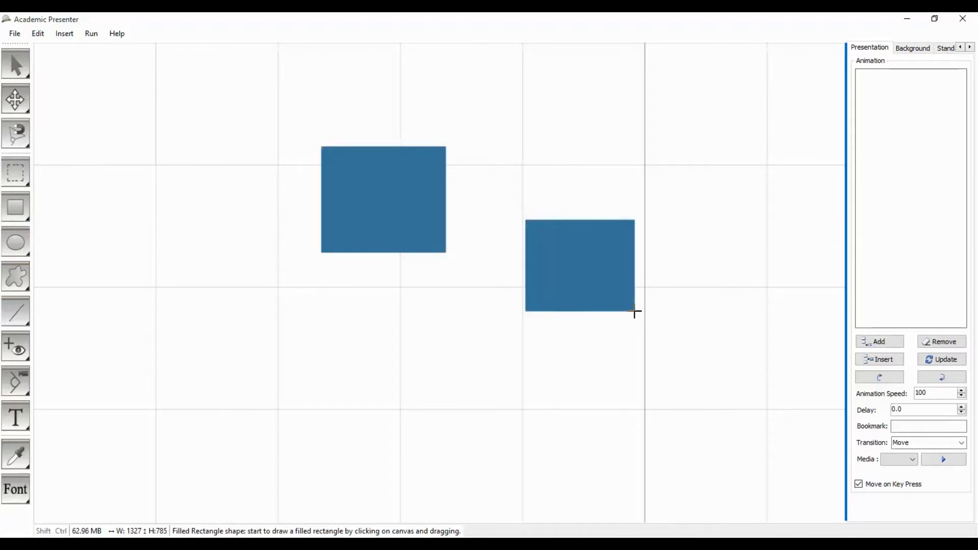
click(17, 242)
drag(154, 185, 269, 292)
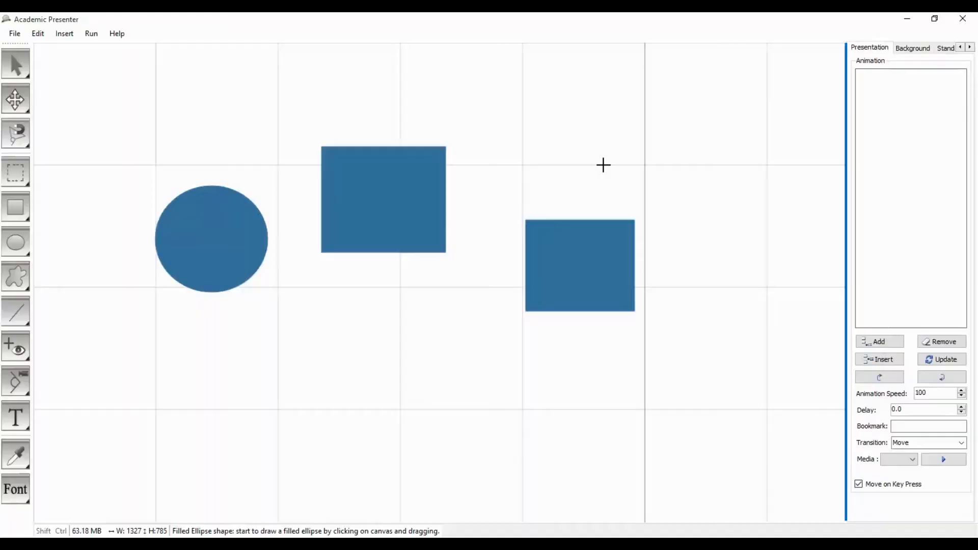
scroll(603, 165, down, 3)
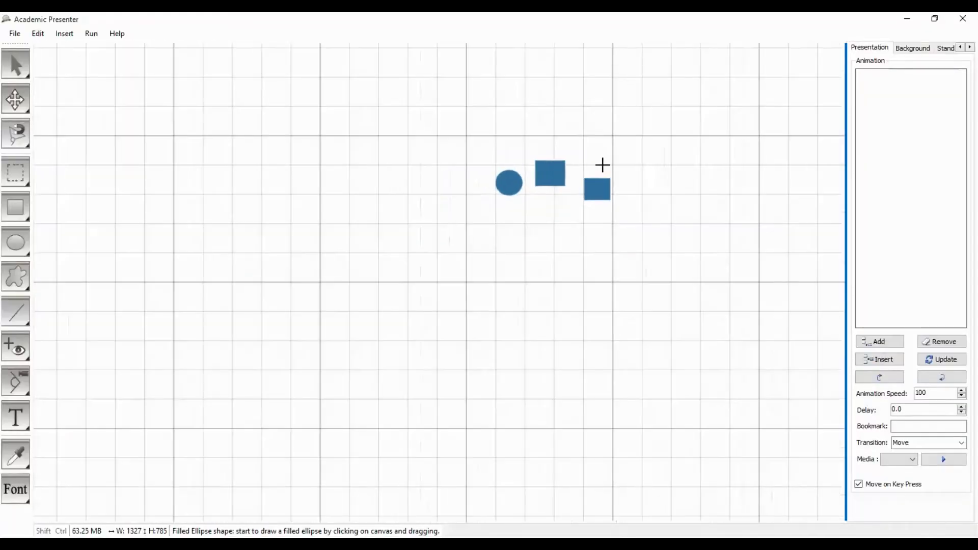
scroll(602, 165, up, 5)
scroll(602, 164, up, 5)
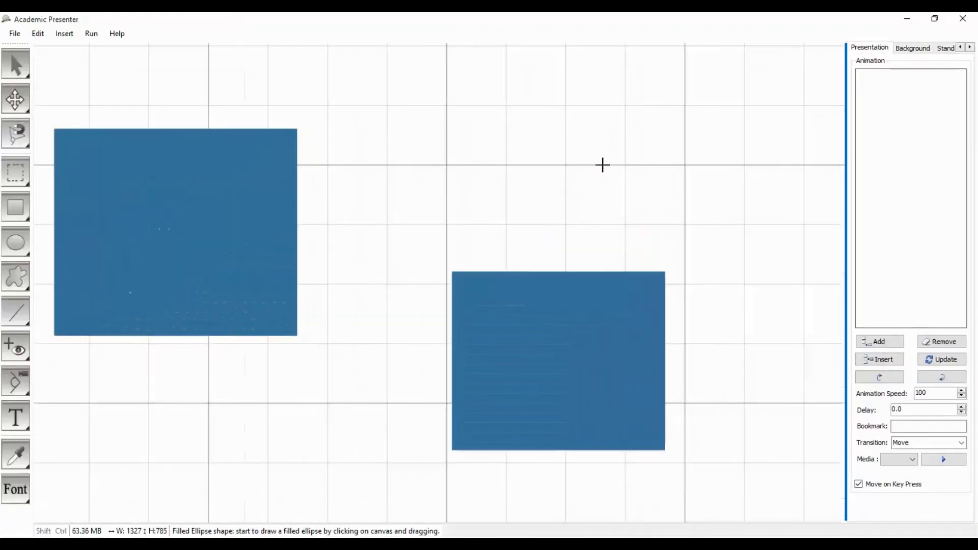
scroll(603, 164, up, 3)
scroll(500, 283, down, 7)
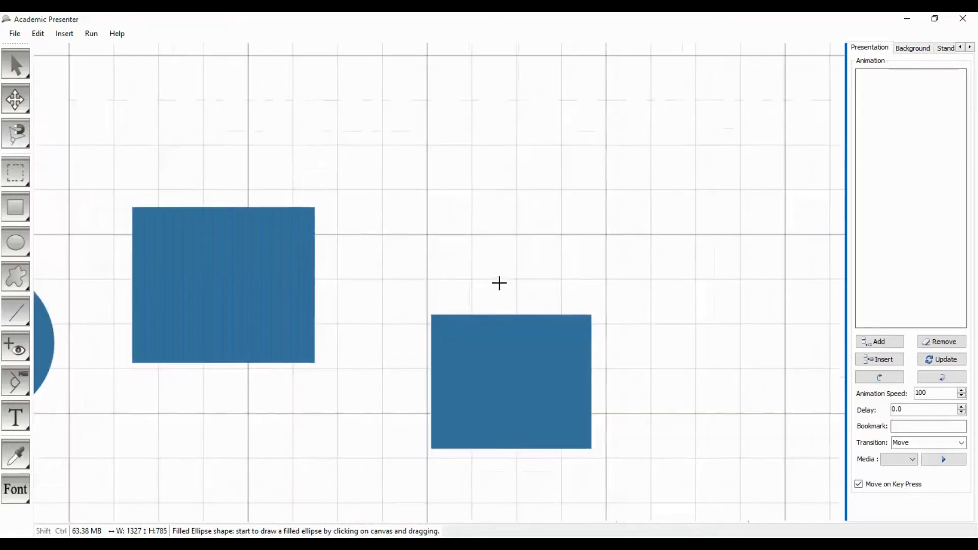
scroll(442, 300, up, 6)
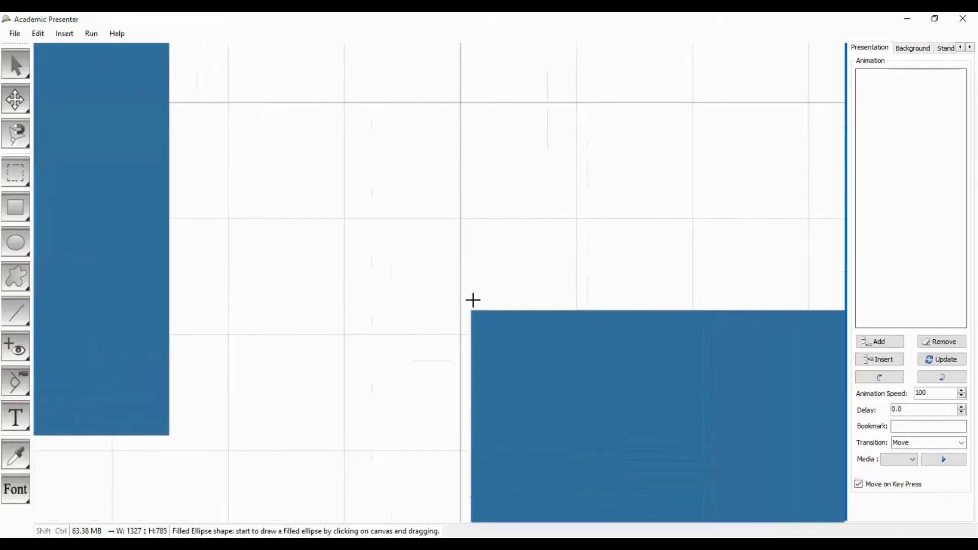
scroll(464, 312, up, 4)
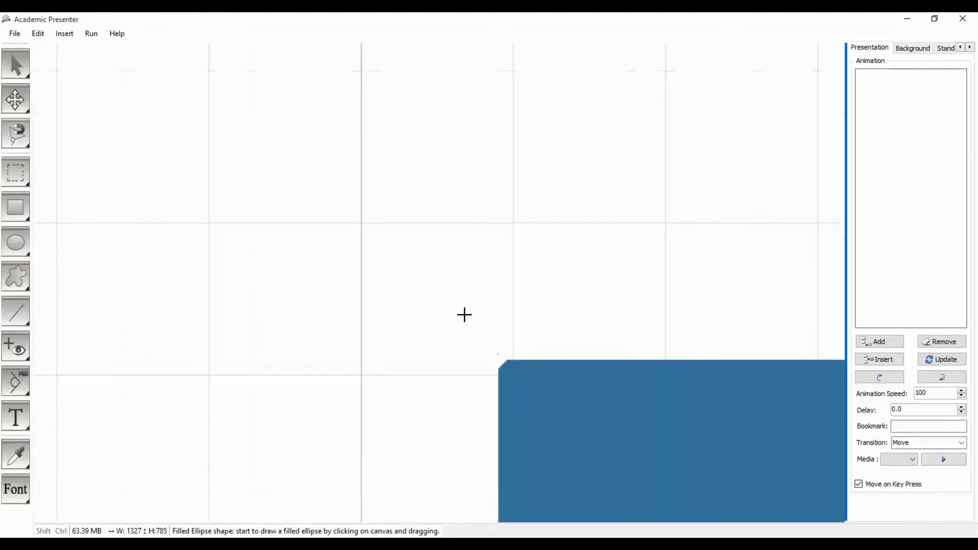
scroll(464, 314, up, 3)
scroll(464, 315, down, 6)
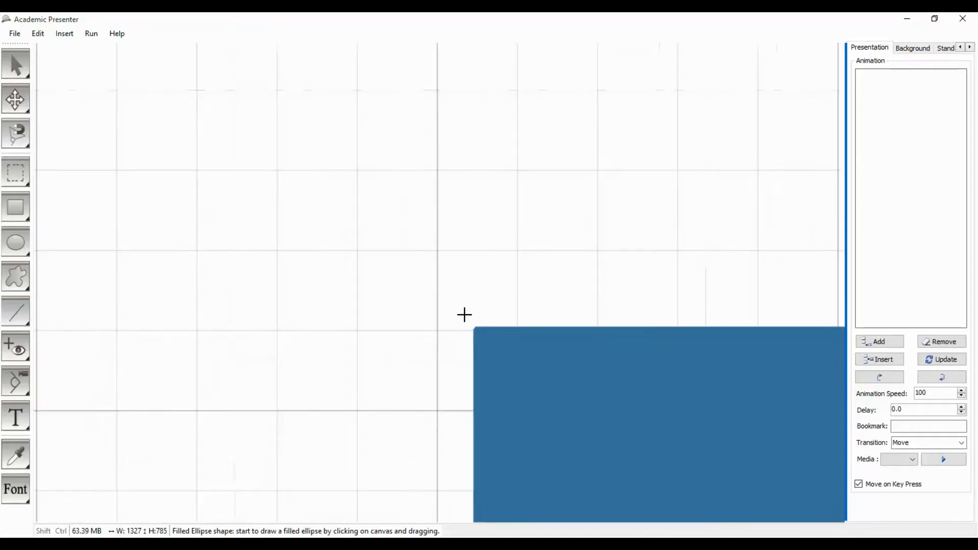
scroll(464, 314, down, 8)
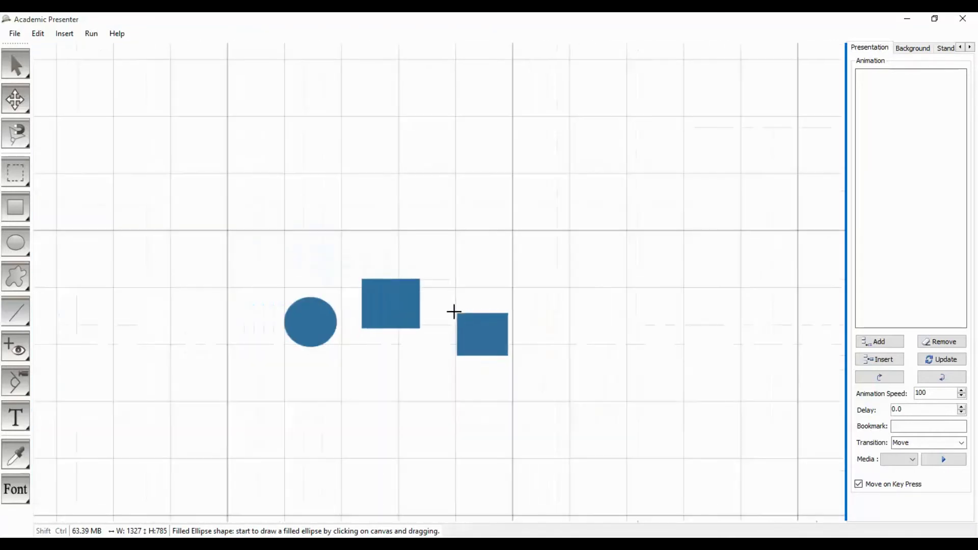
scroll(453, 312, down, 4)
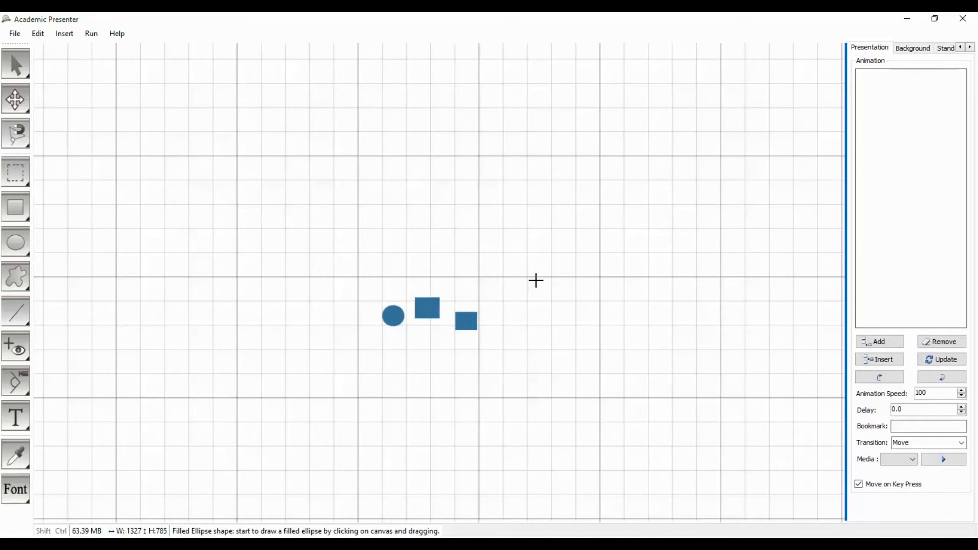
- Set Background Color 1 to the red swatch in the Background settings
click(16, 66)
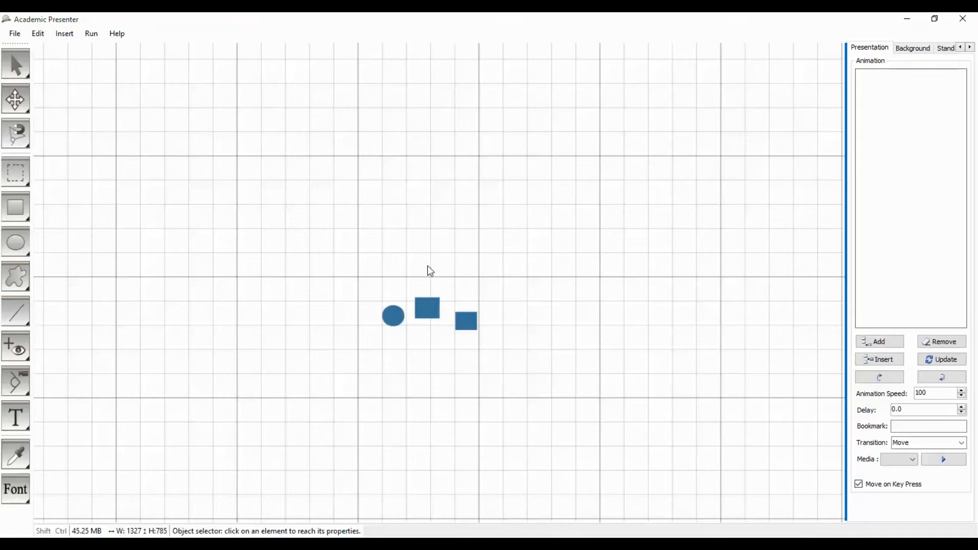
click(923, 51)
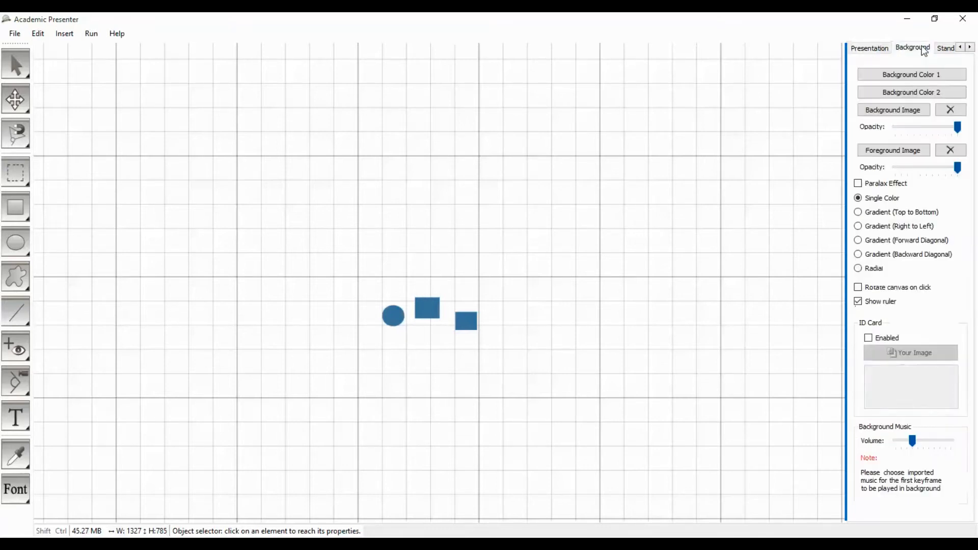
click(901, 73)
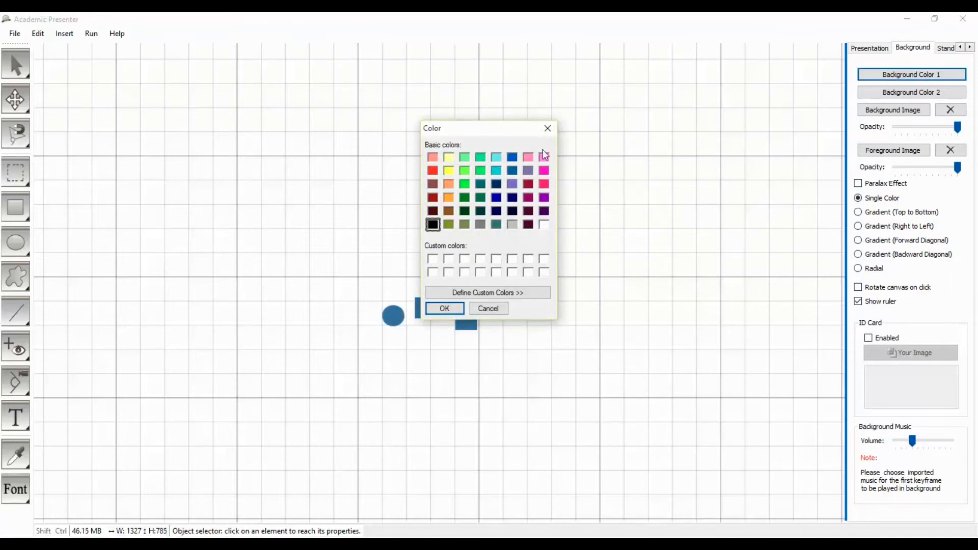
click(433, 171)
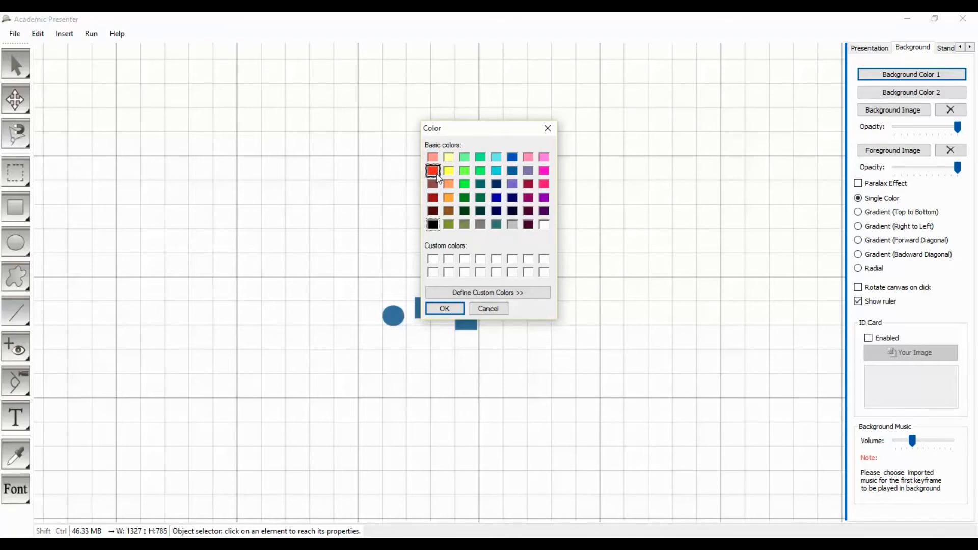
click(452, 309)
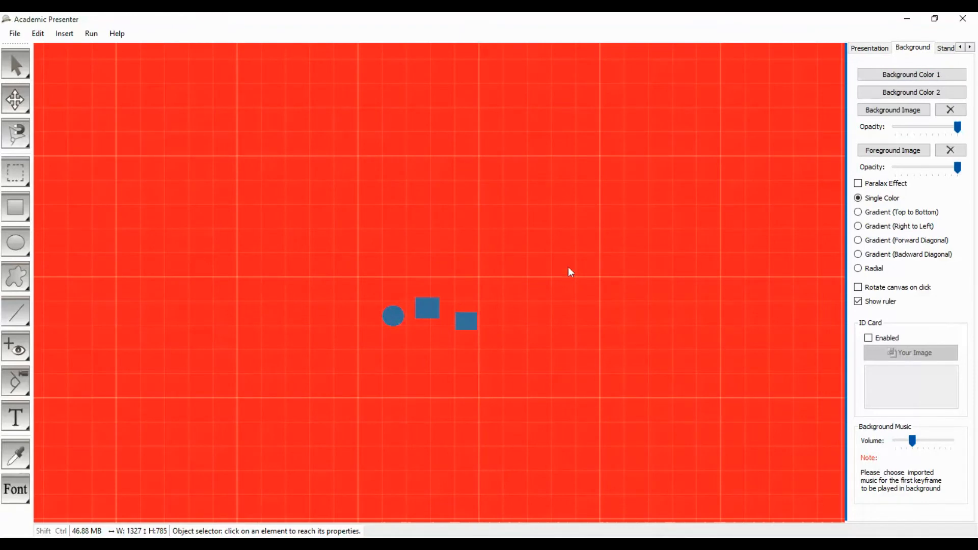
scroll(419, 320, up, 5)
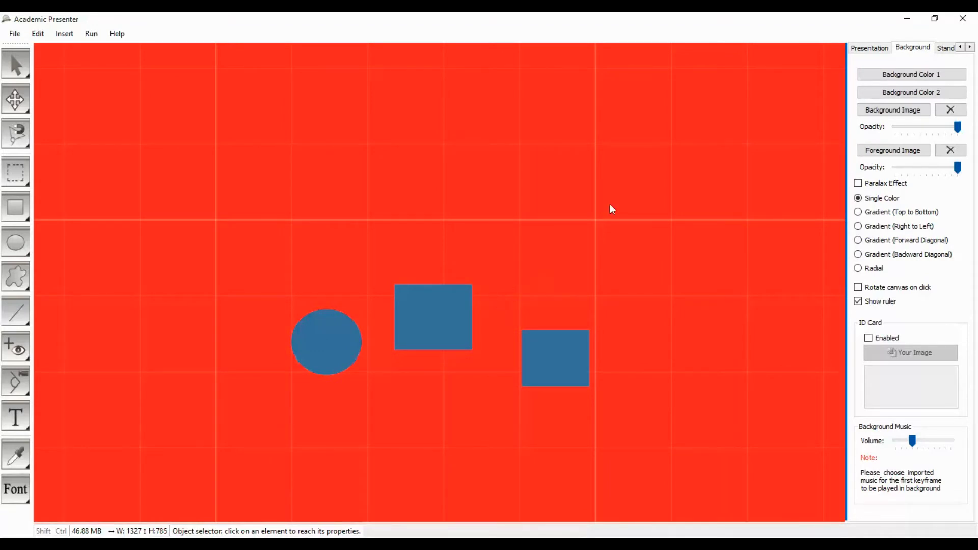
- Define Background Color 2 as a custom pure blue (red 0, green 0, blue 255)
click(873, 93)
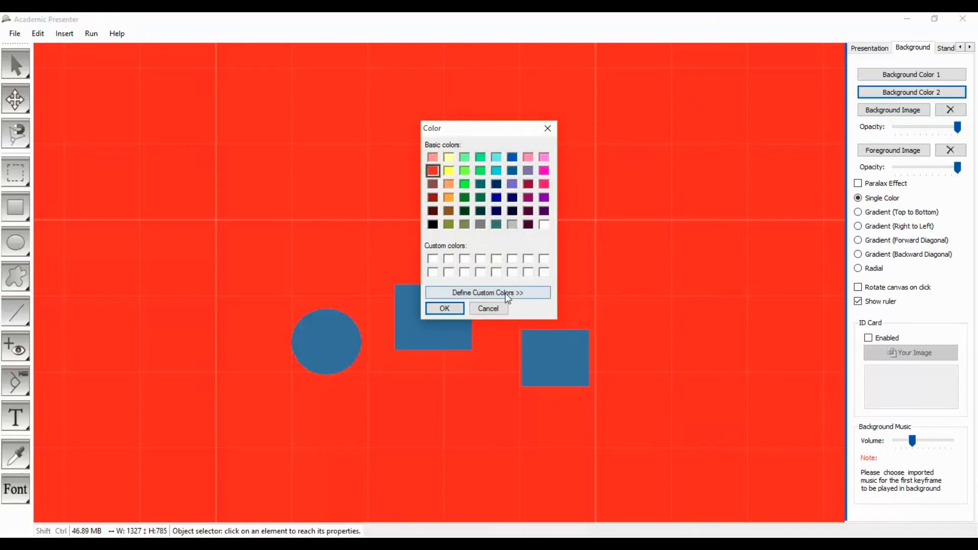
click(488, 293)
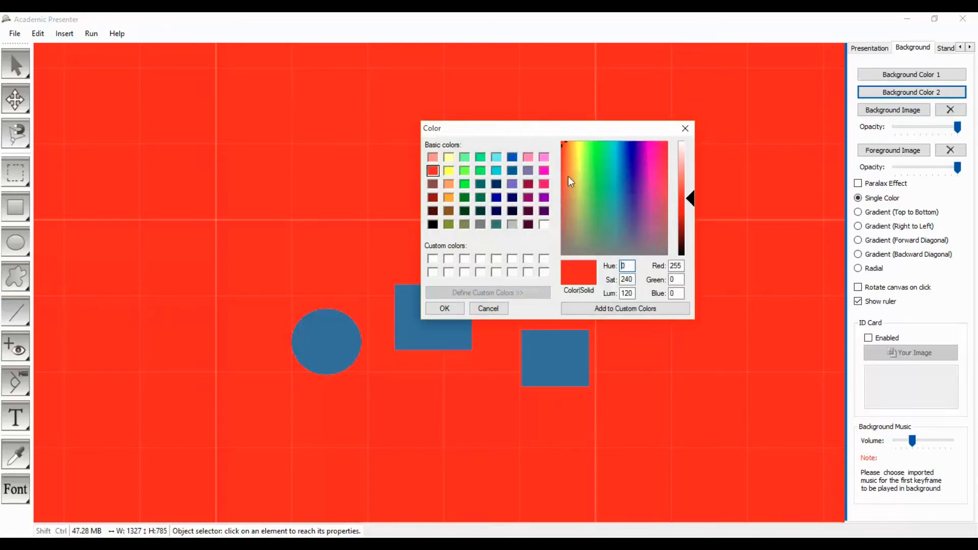
click(629, 145)
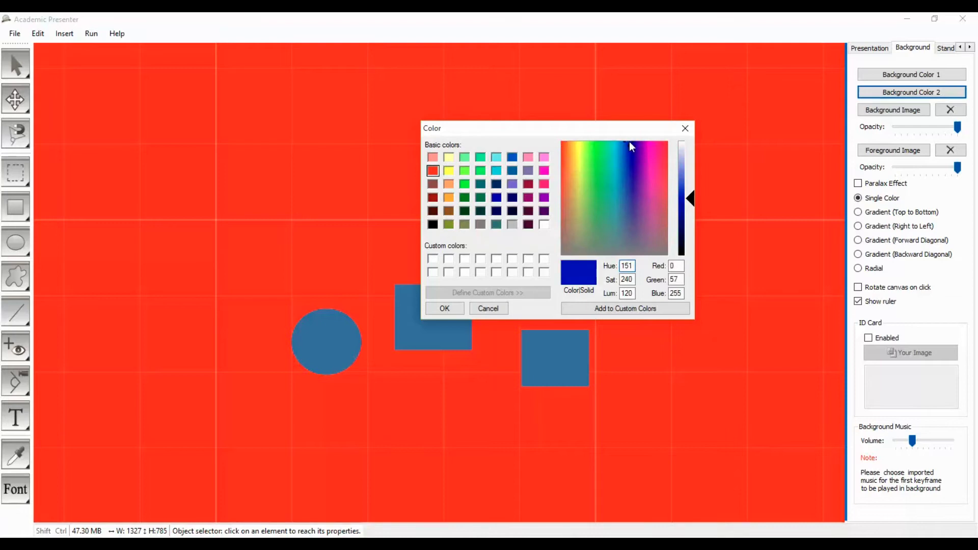
drag(682, 279, 662, 285)
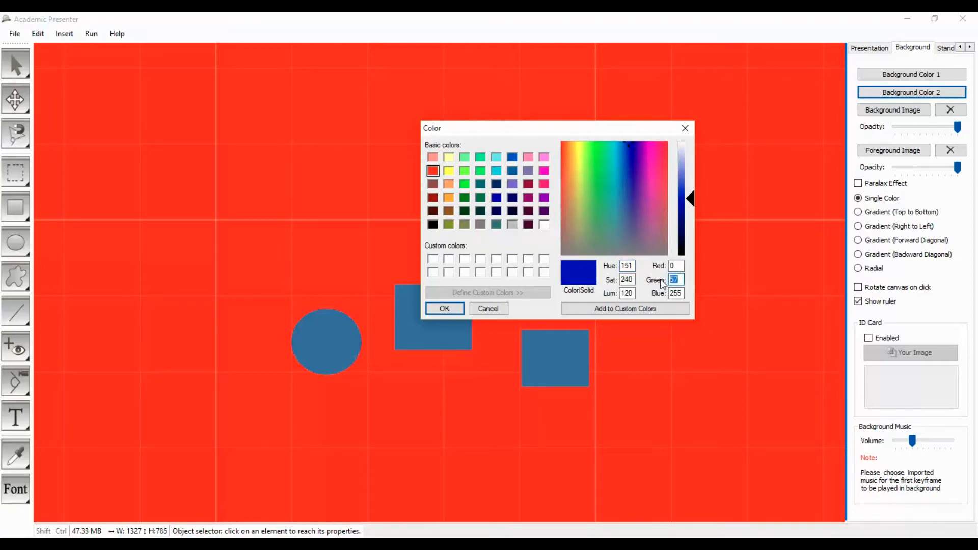
text(0)
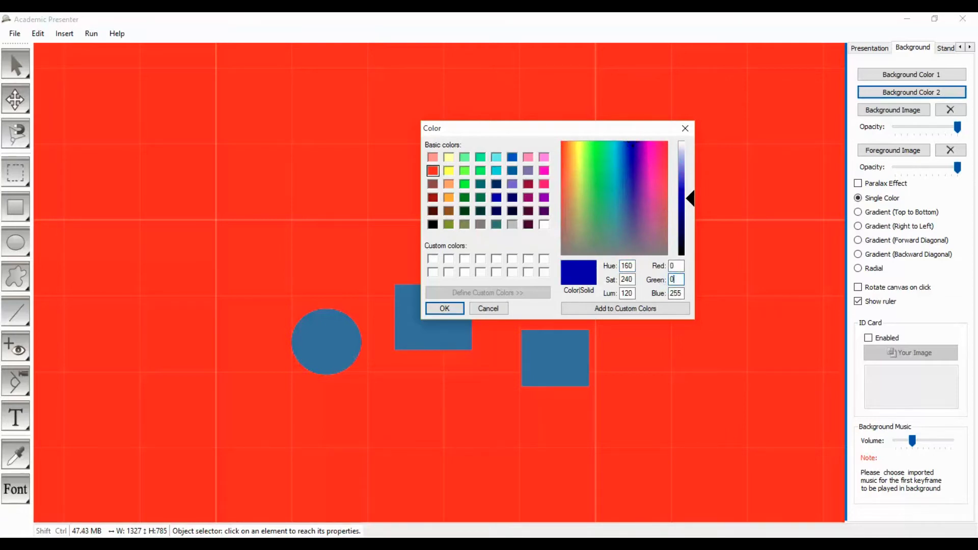
click(445, 309)
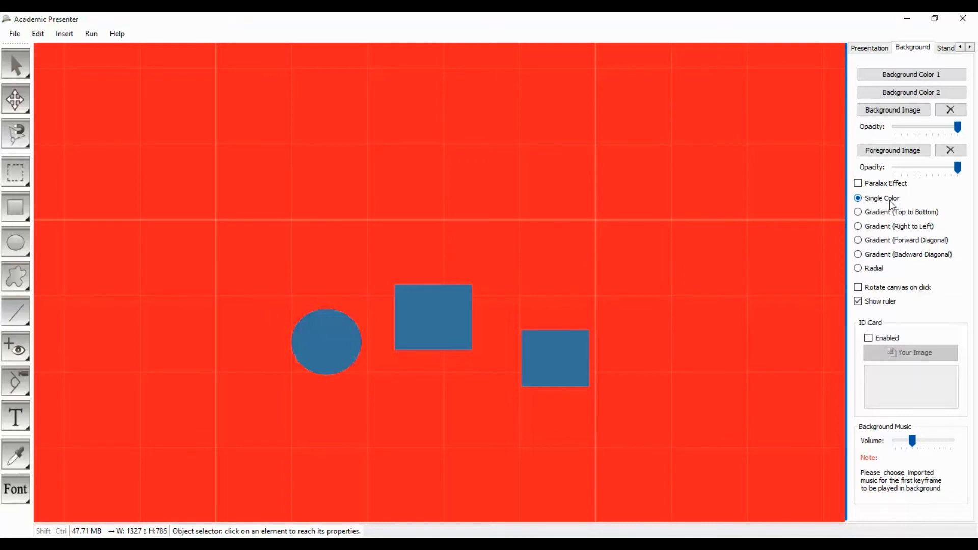
- Cycle through the gradient direction options and settle on the Radial gradient
click(865, 214)
click(863, 228)
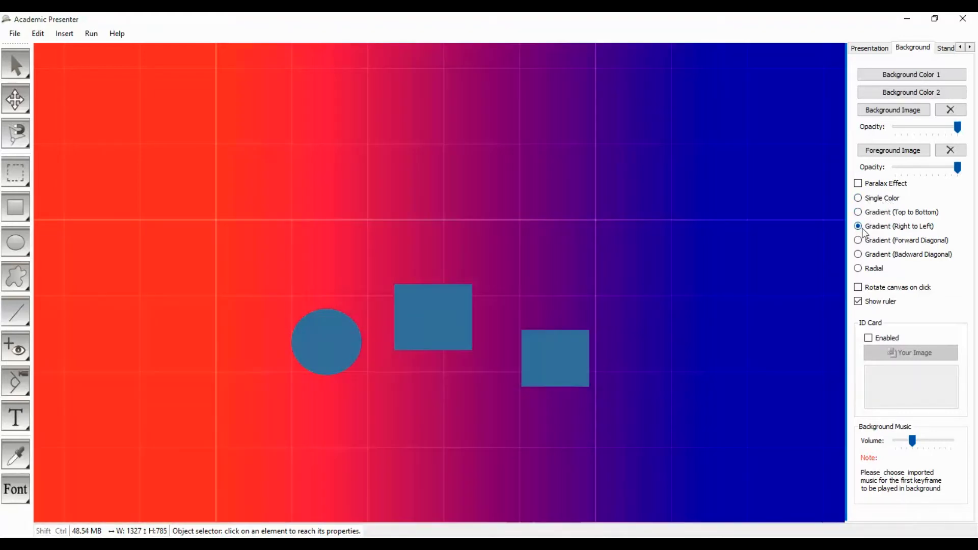
click(859, 241)
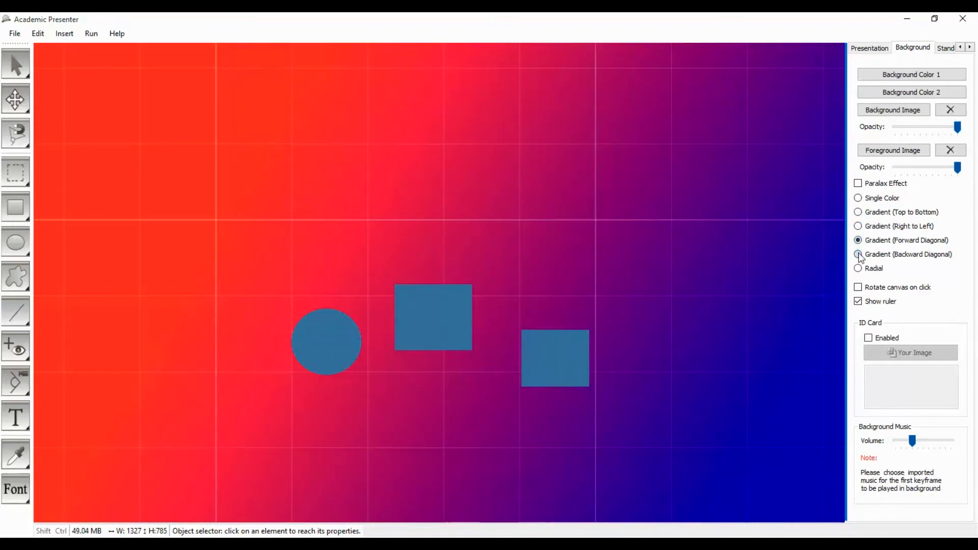
click(858, 255)
click(860, 269)
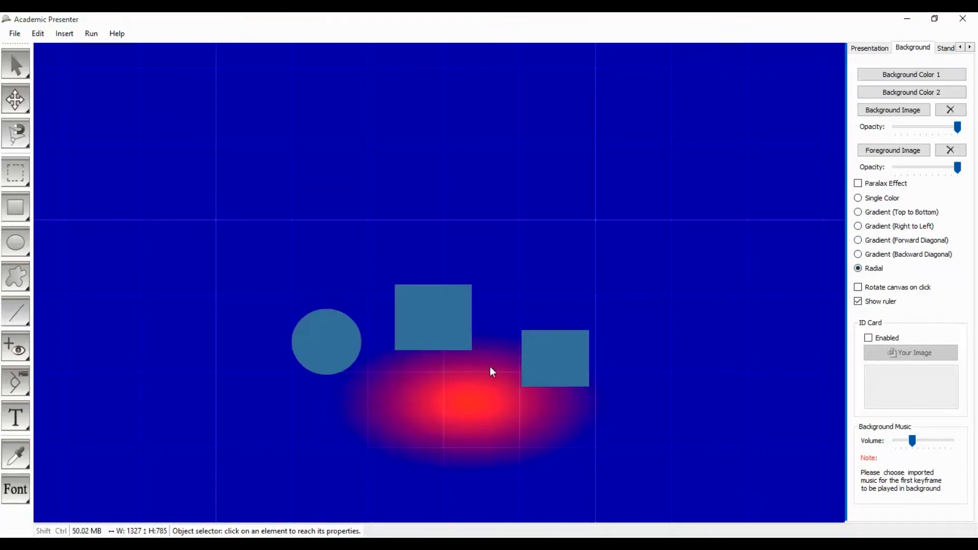
scroll(488, 367, up, 5)
scroll(488, 368, down, 1)
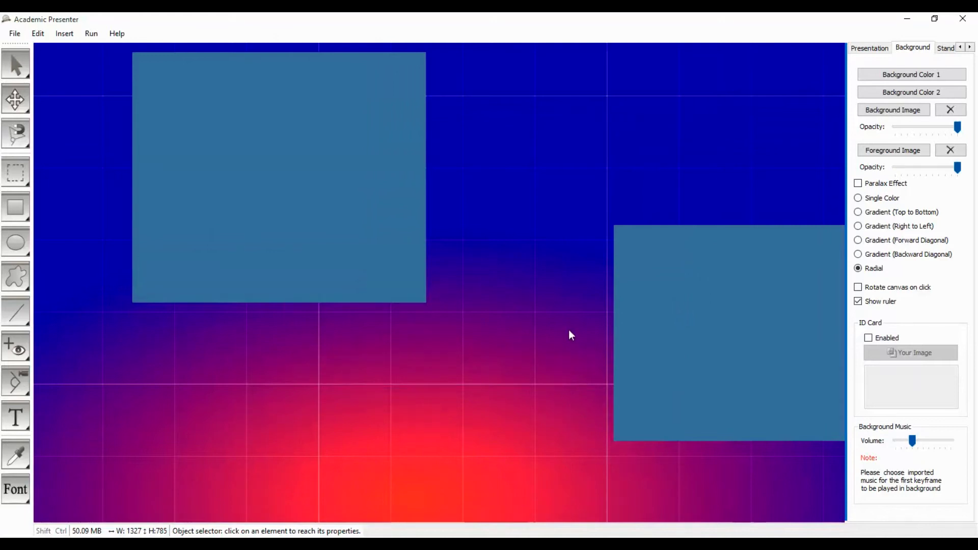
- Use the Austria Presentation poster photo as background image, enable Paralax Effect, and adjust its opacity
click(877, 112)
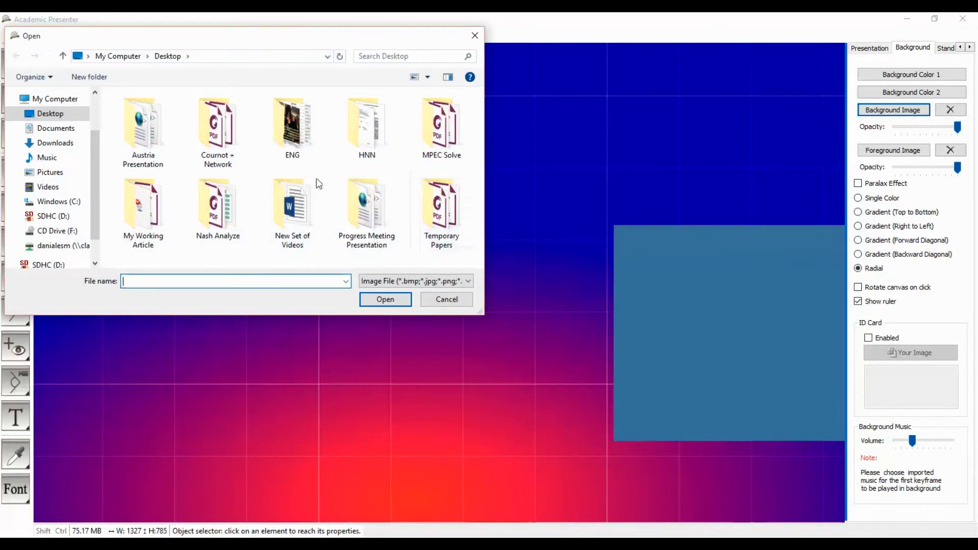
double_click(154, 142)
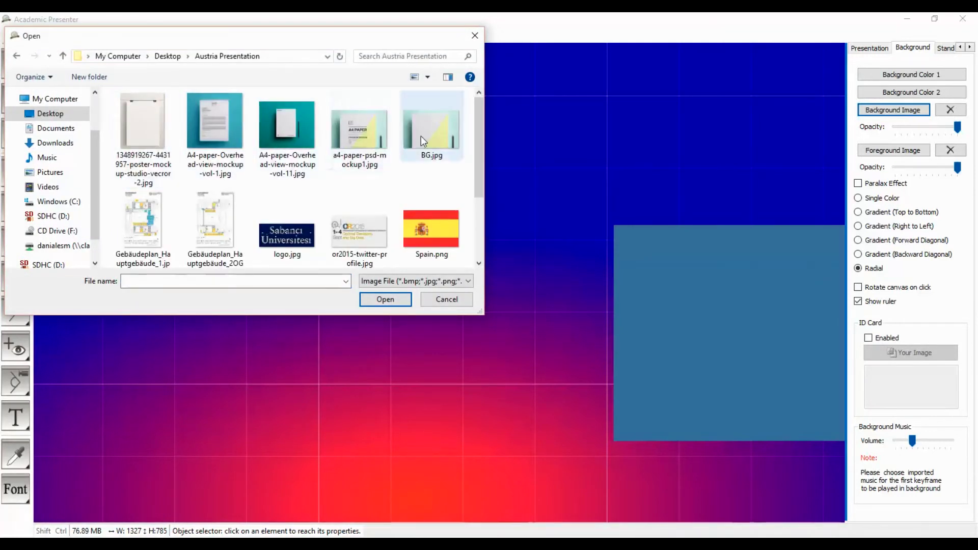
double_click(149, 130)
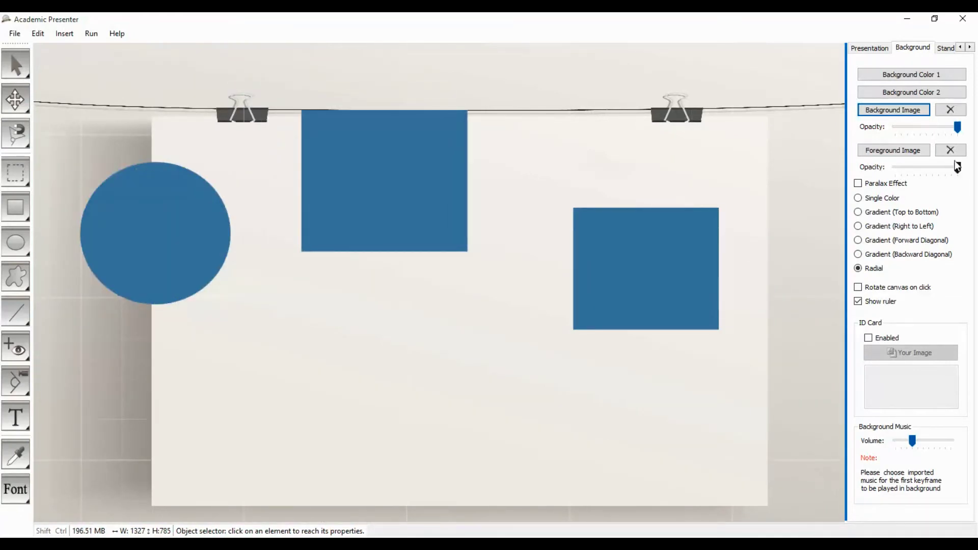
mouse_move(957, 128)
mouse_down()
mouse_move(935, 133)
mouse_move(945, 134)
mouse_up()
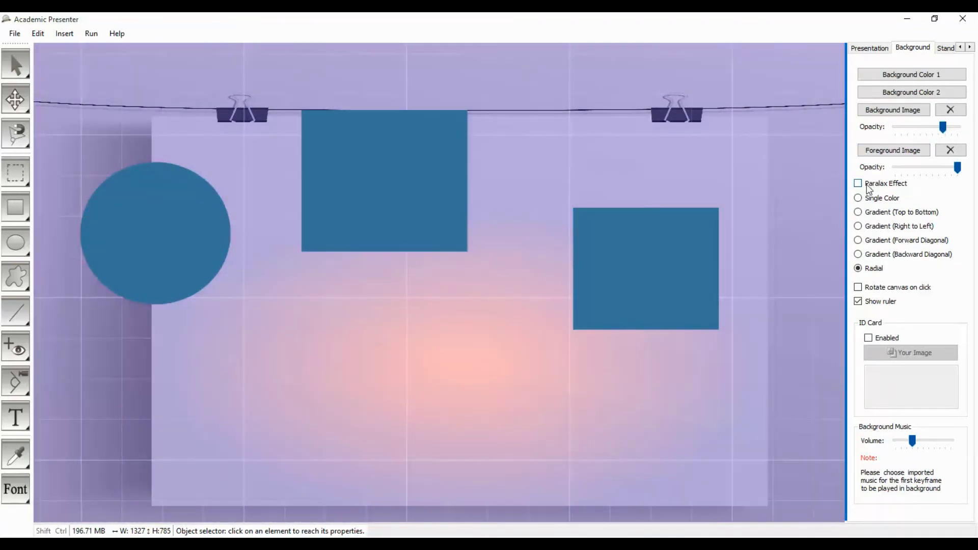
click(869, 186)
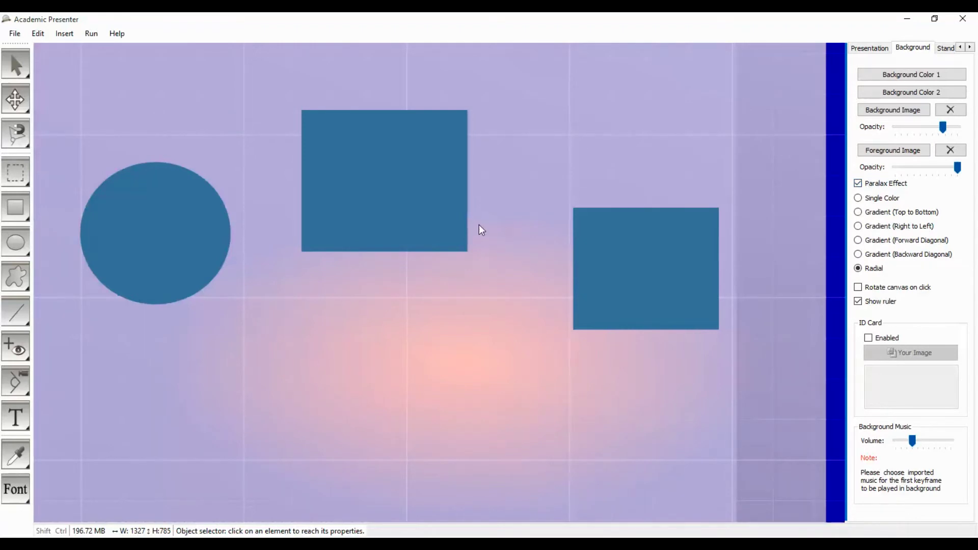
drag(940, 127, 977, 133)
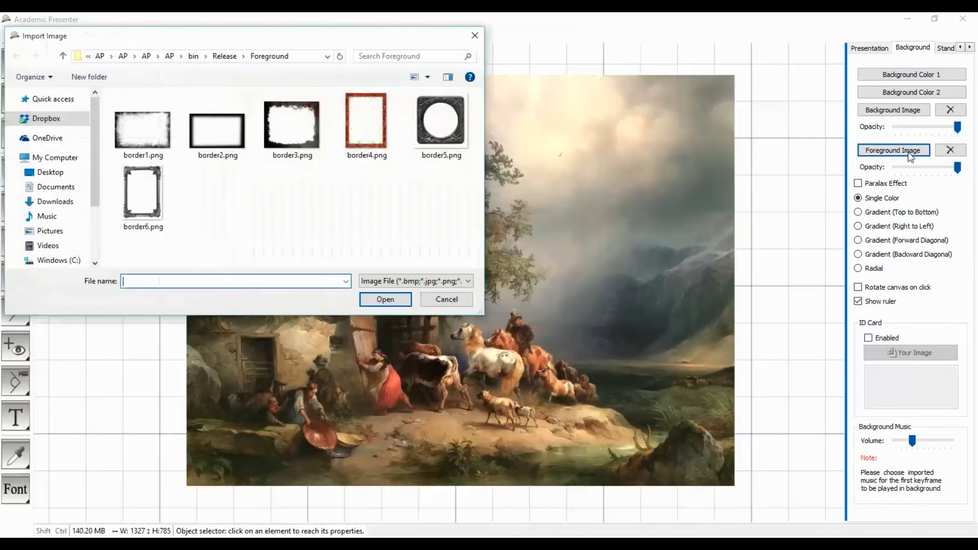
- Apply border2.png as the foreground image, fade it, then return it to full opacity
click(218, 128)
click(385, 299)
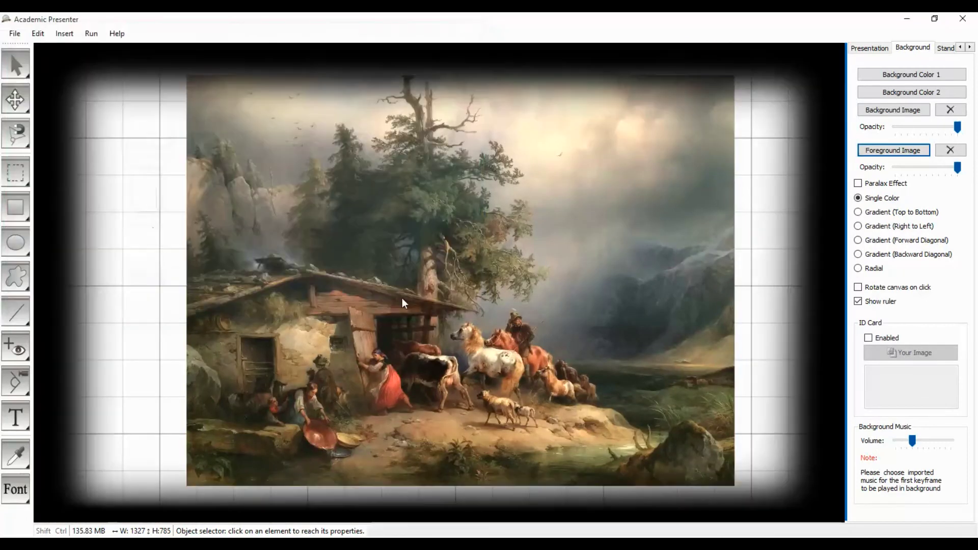
drag(958, 168, 929, 182)
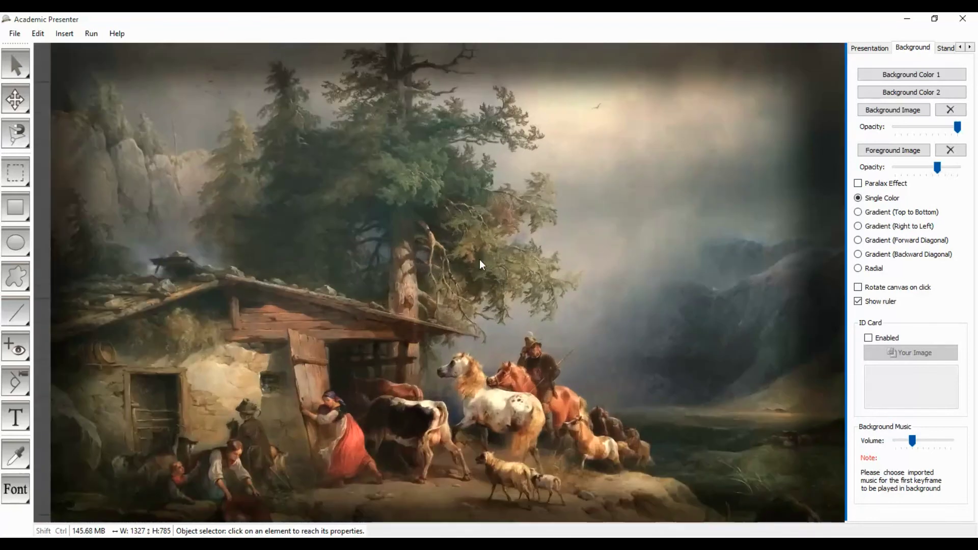
click(510, 390)
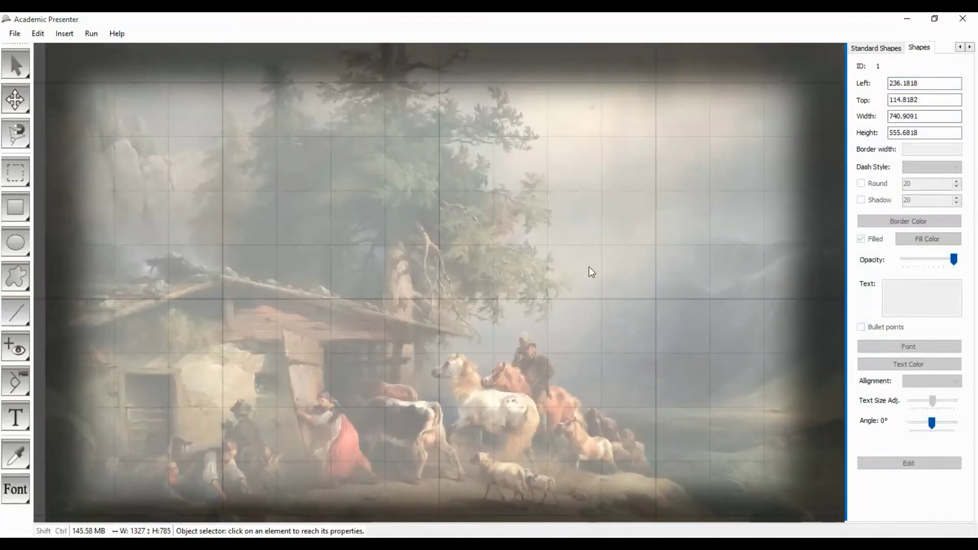
click(589, 266)
click(908, 48)
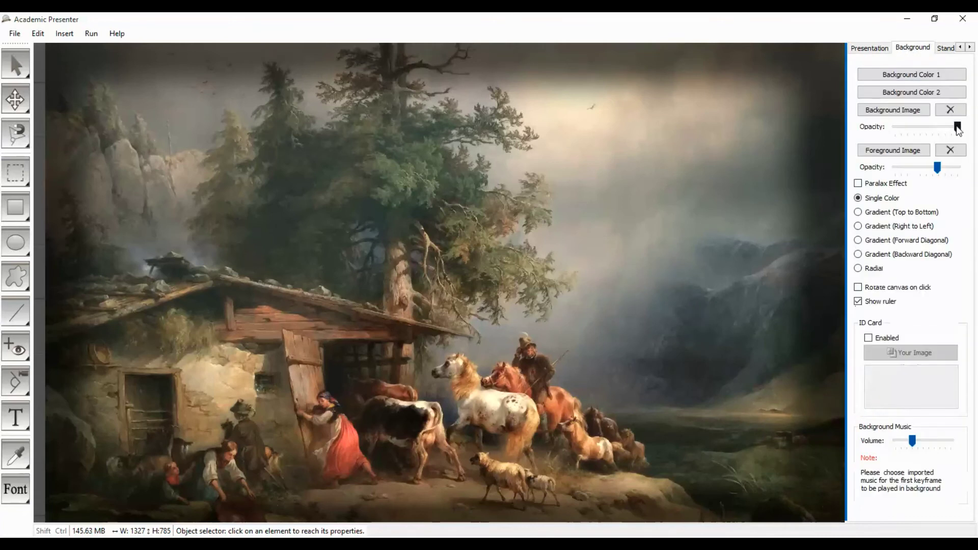
mouse_move(942, 175)
mouse_down()
mouse_move(954, 175)
mouse_move(922, 175)
mouse_move(976, 180)
mouse_move(919, 169)
mouse_move(958, 173)
mouse_up()
- Replace the foreground frame with border1.png
click(892, 150)
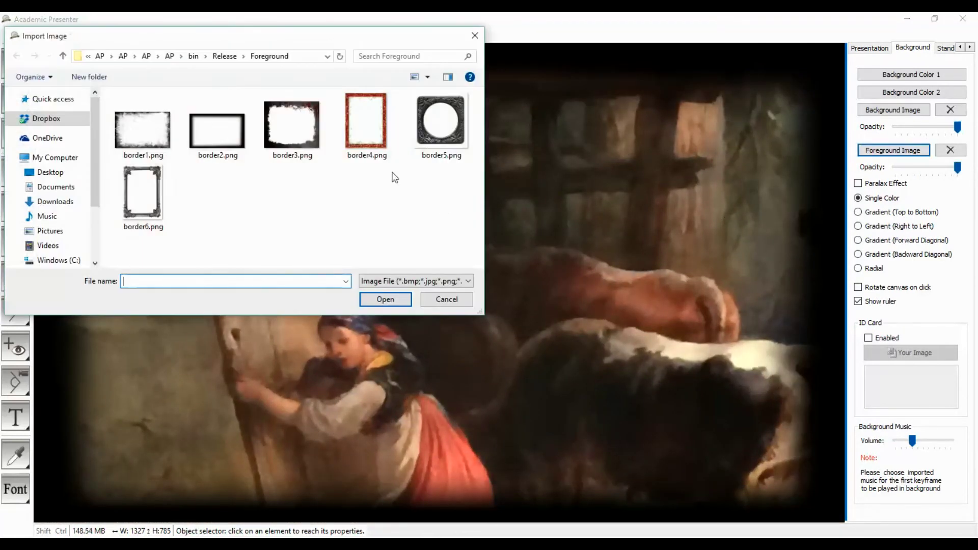
double_click(165, 152)
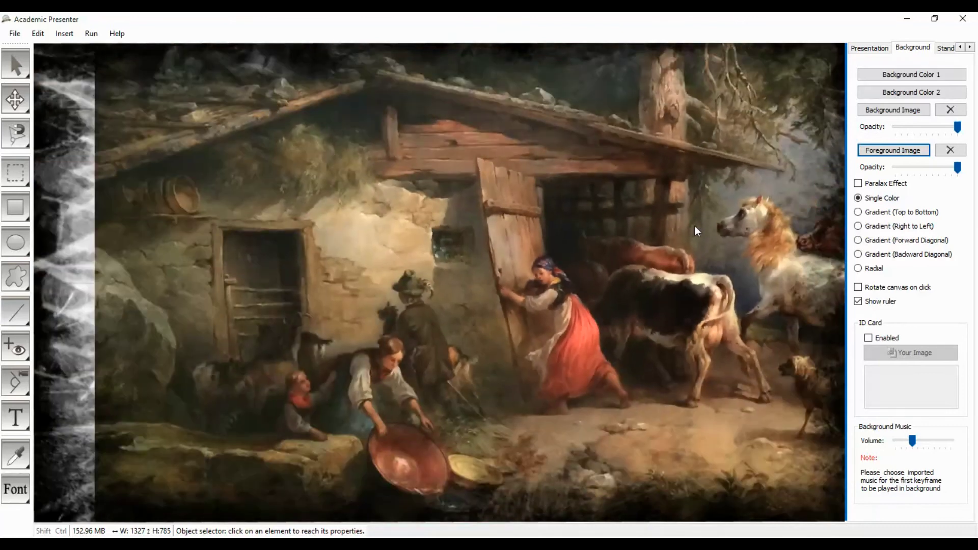
click(695, 225)
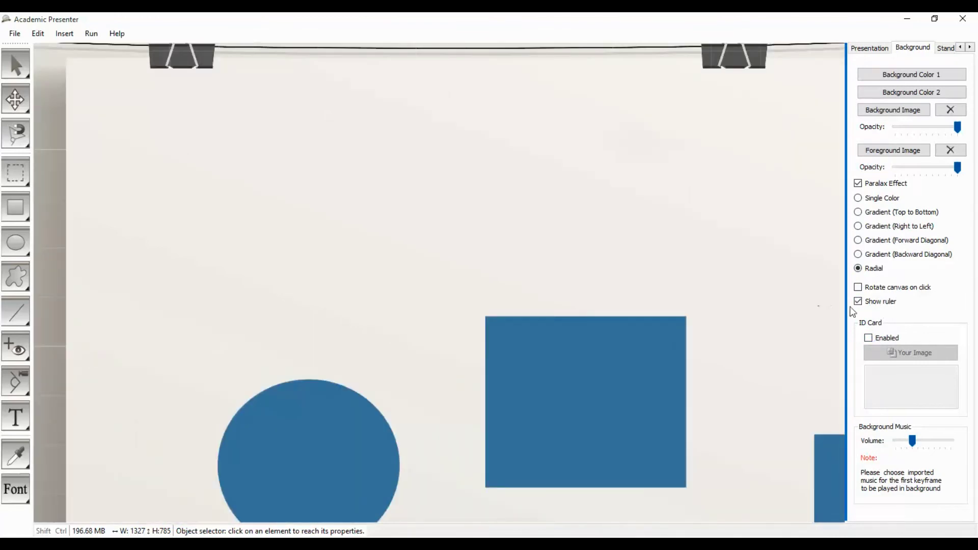
- Make the background image semi-transparent, recentre the shapes, and toggle the ruler off and on
scroll(759, 288, down, 3)
scroll(745, 231, down, 2)
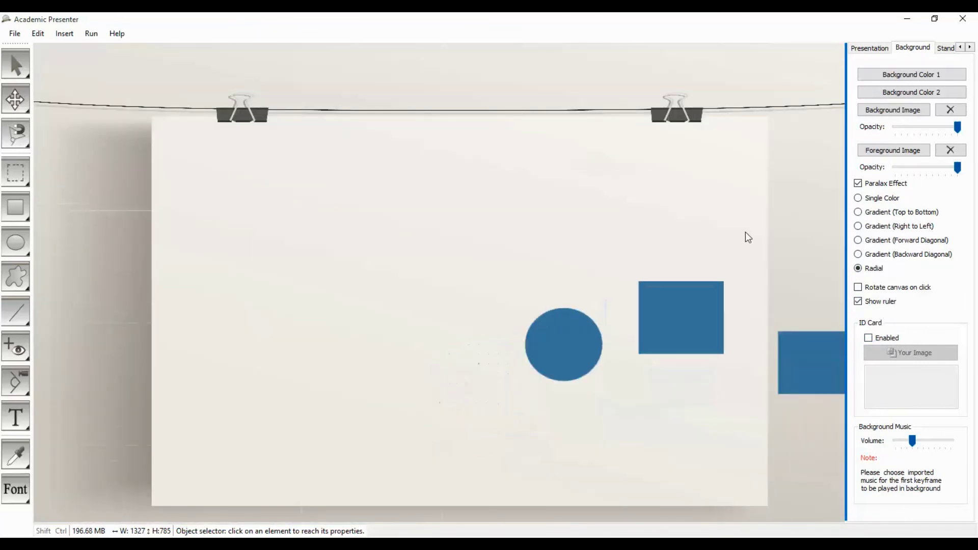
drag(956, 128, 926, 127)
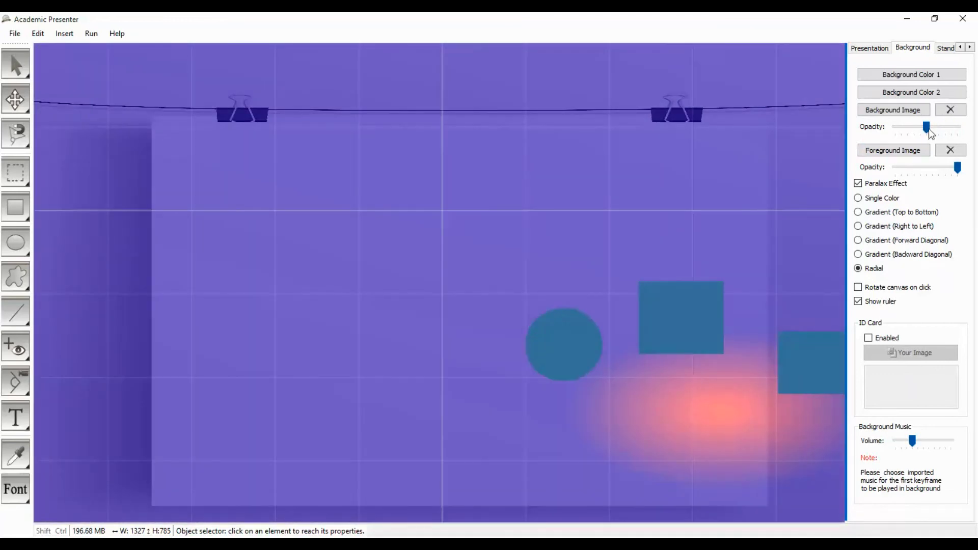
drag(686, 215, 504, 201)
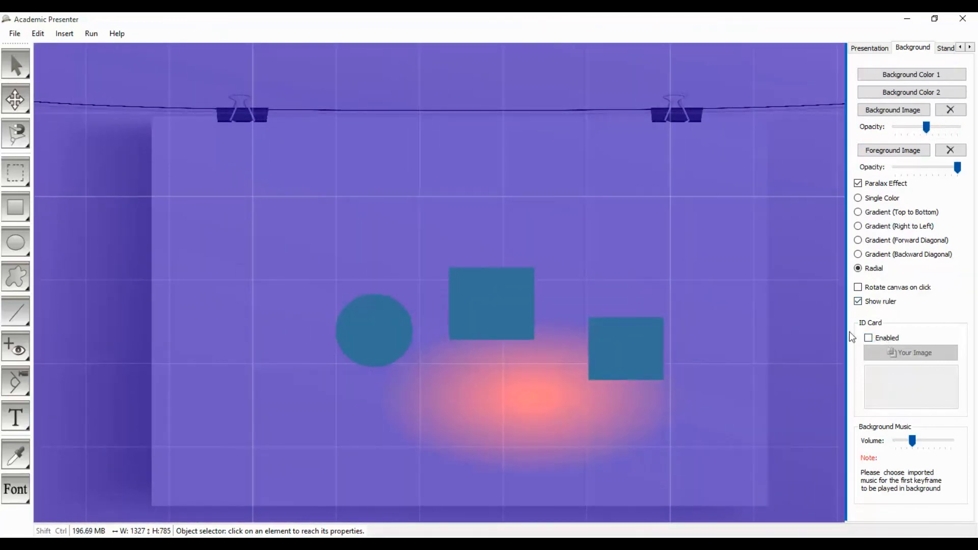
click(866, 308)
click(867, 308)
- Enable the ID card and set its image to Spain.png
click(876, 338)
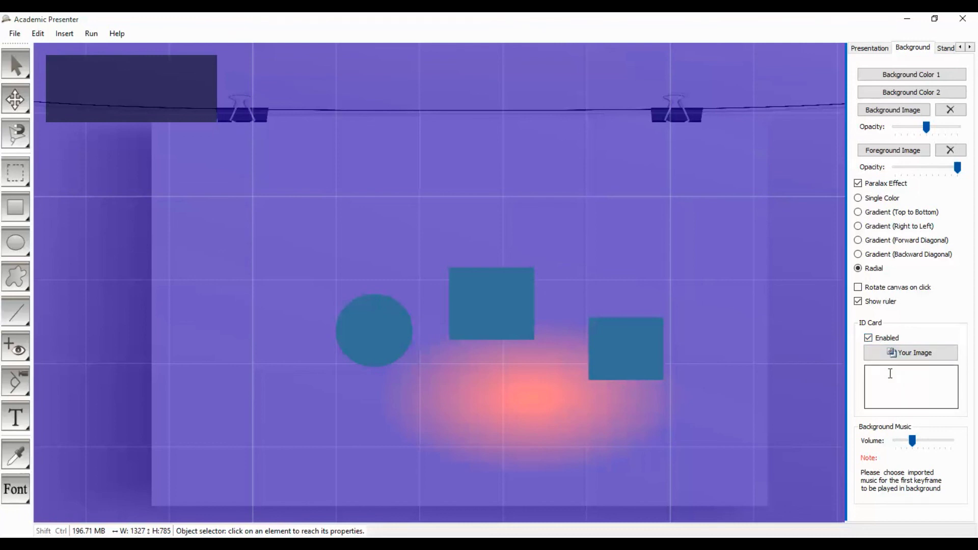
click(890, 356)
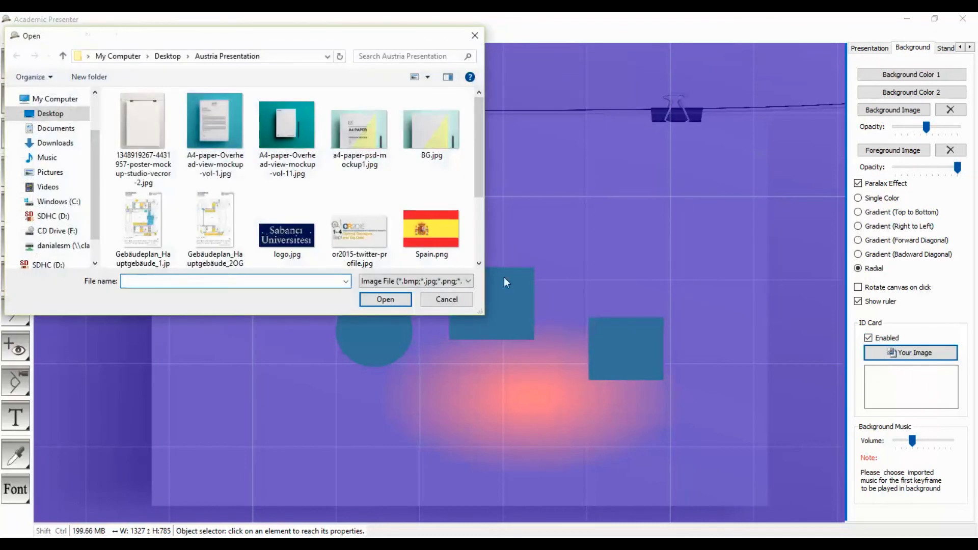
click(440, 249)
double_click(440, 246)
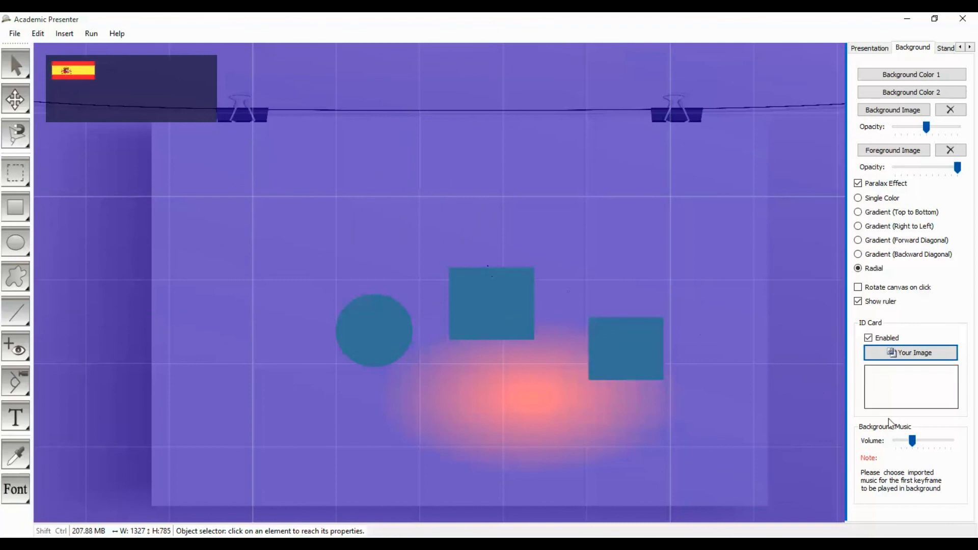
- Enter the ID card lines 'Document 1', 'Title' and 'Email', then run the presentation with F5
click(897, 379)
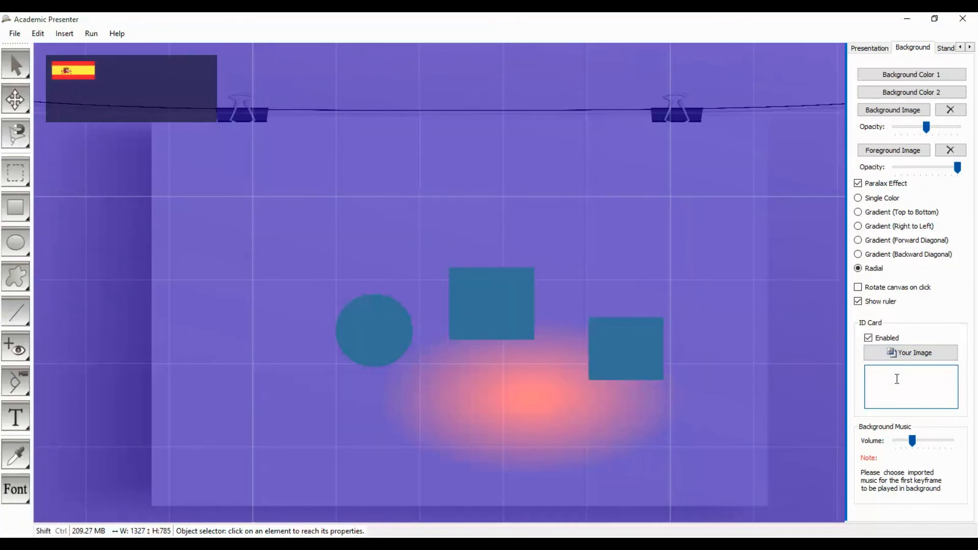
text(Doc)
text(ument 1)
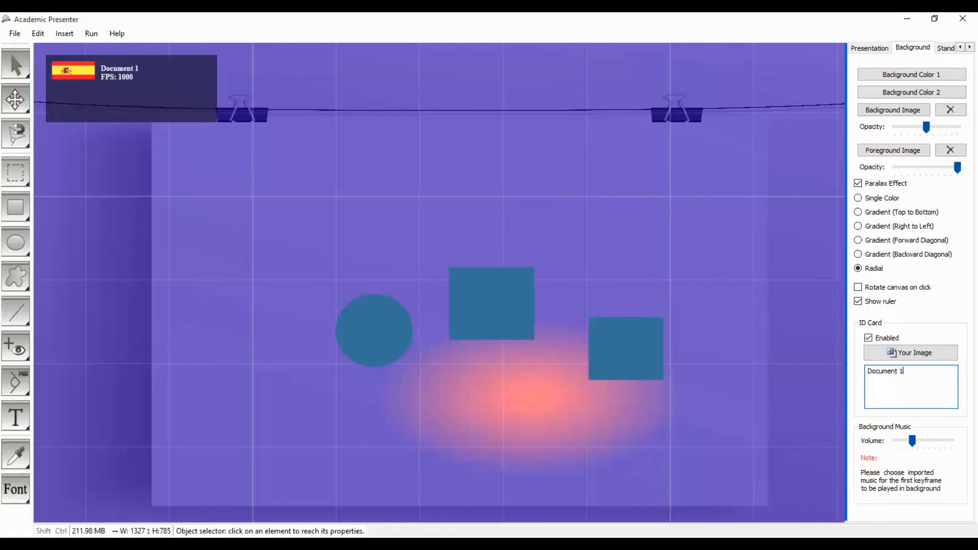
key(Return)
text(Title)
key(Return)
text(Email)
key(Return)
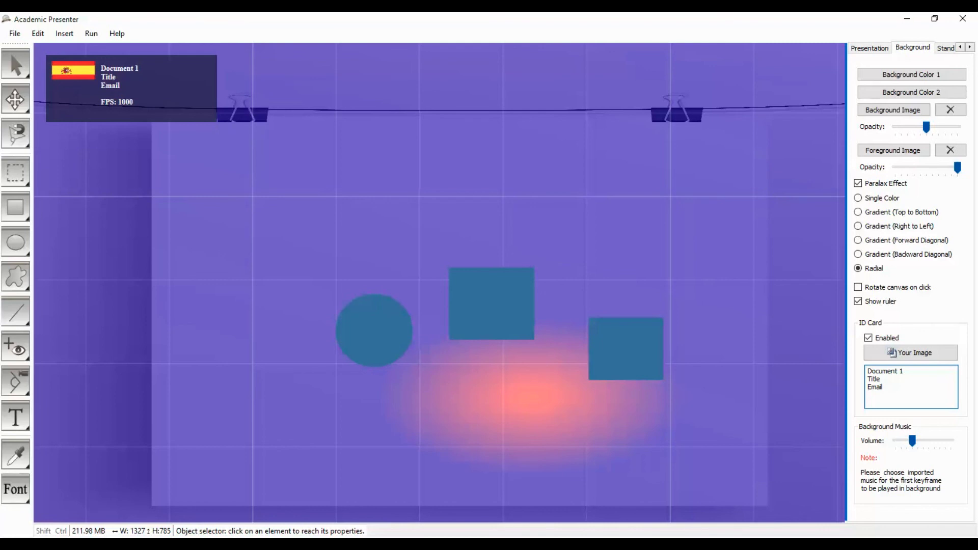
key(F5)
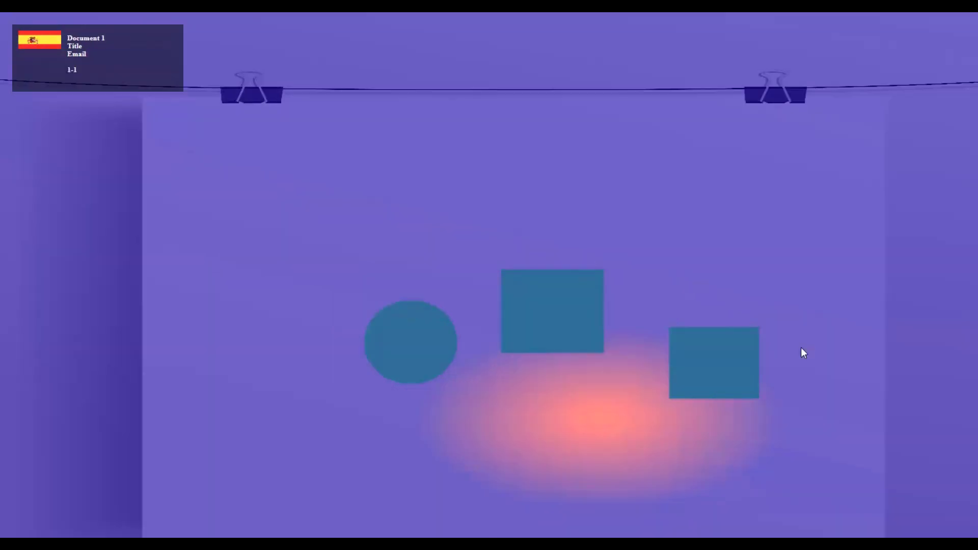